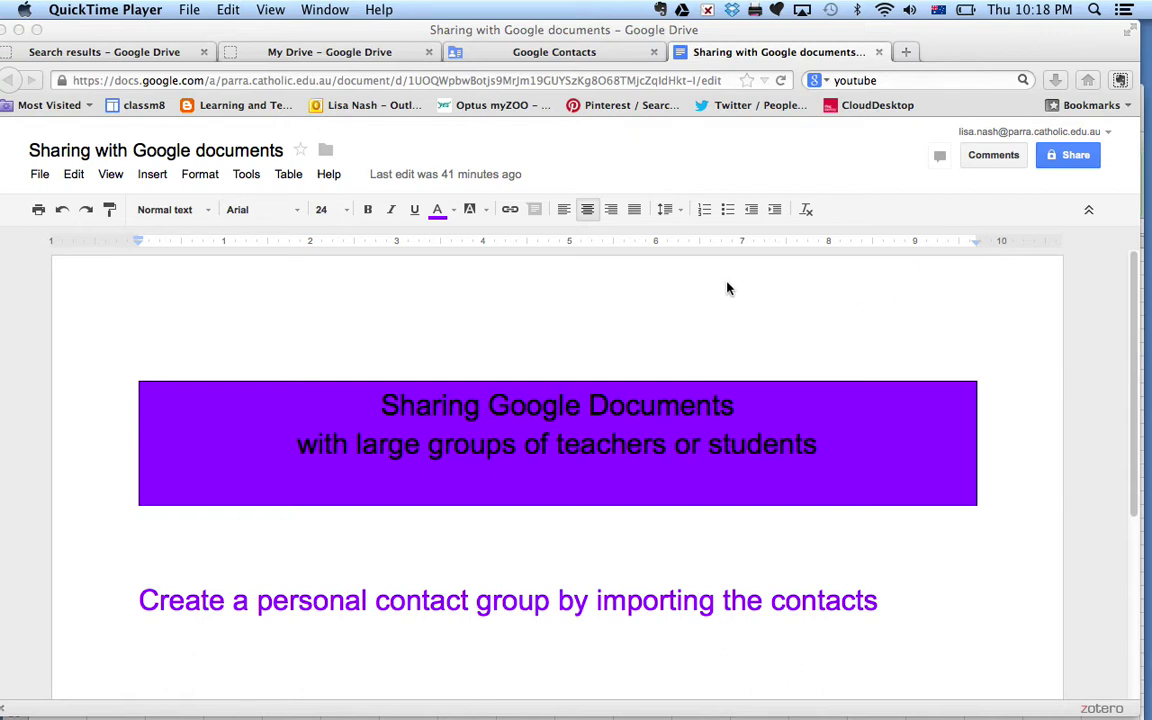
- Bring the sample_teacher_csv_file workbook with five teachers' names and emails to the front, maximized
drag(452, 34, 542, 44)
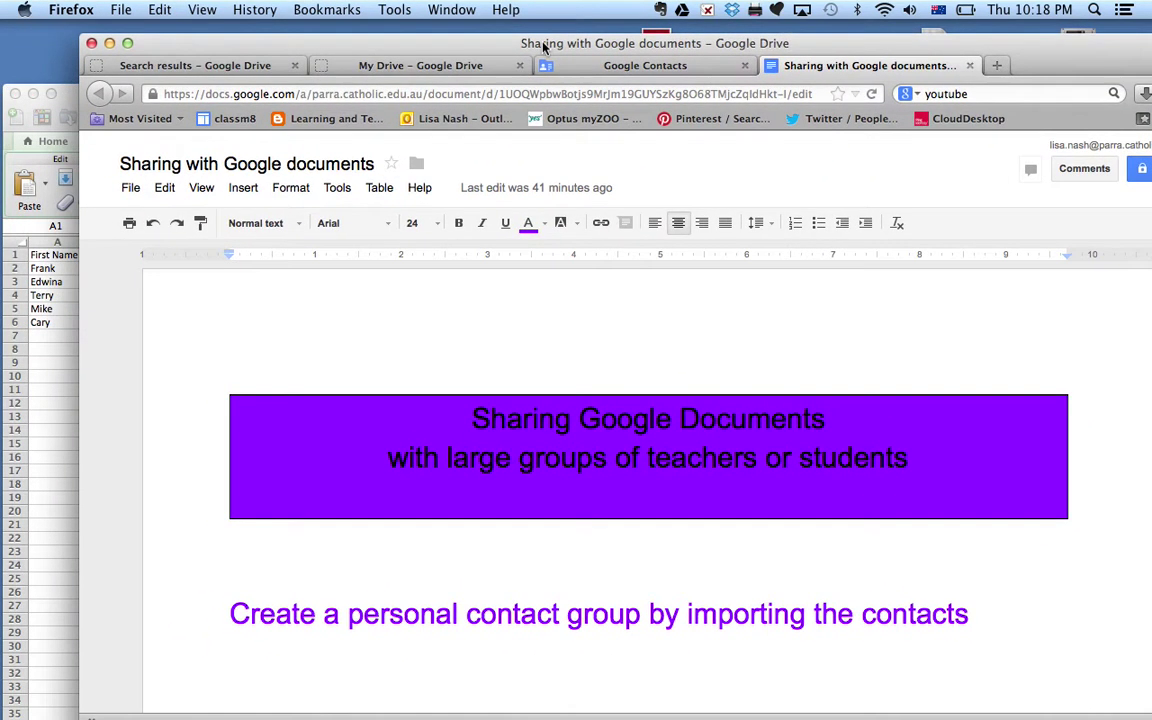
click(68, 103)
double_click(106, 84)
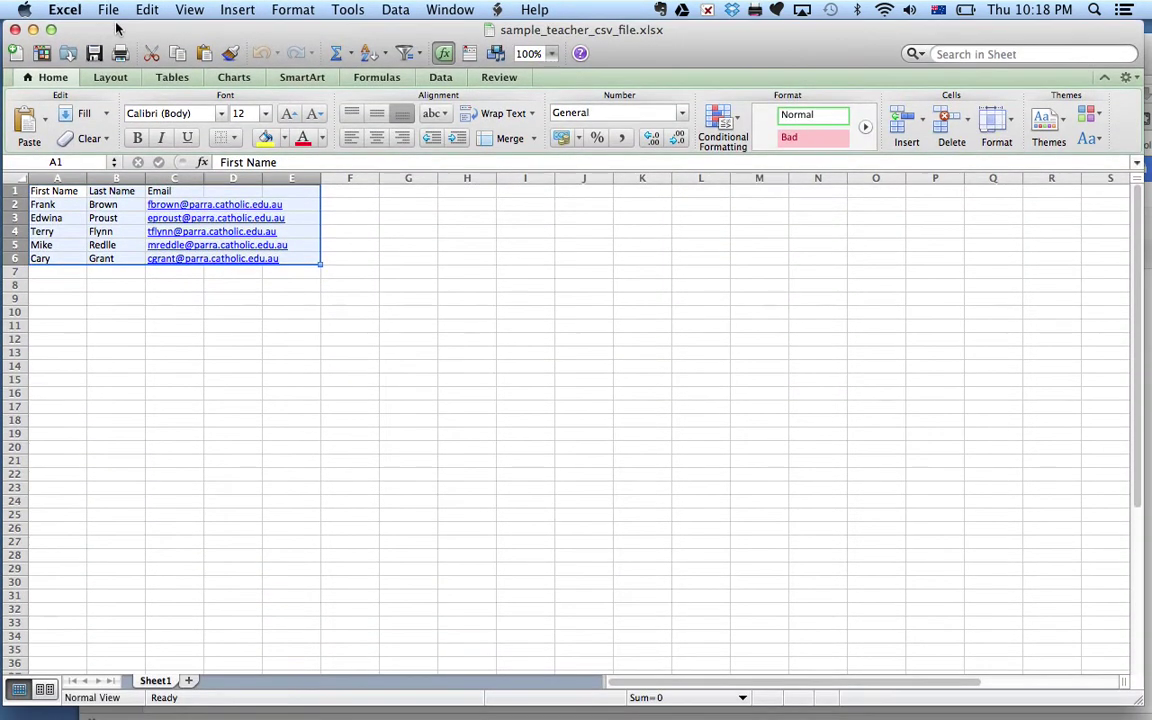
click(314, 357)
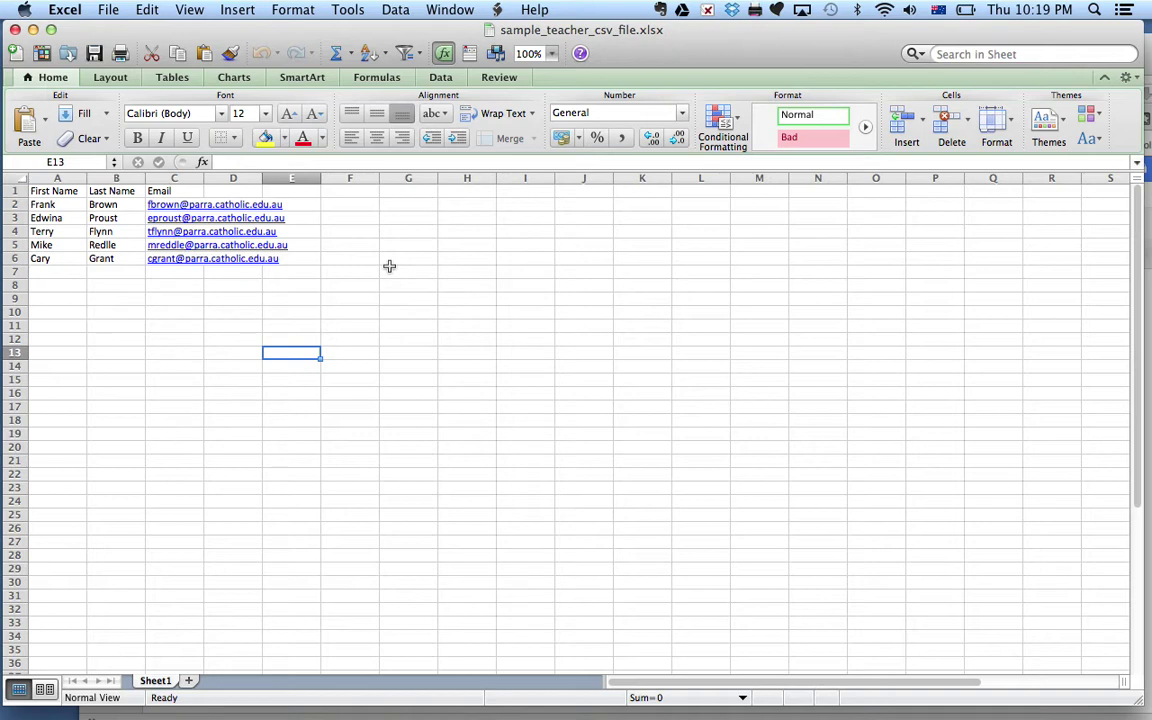
click(101, 12)
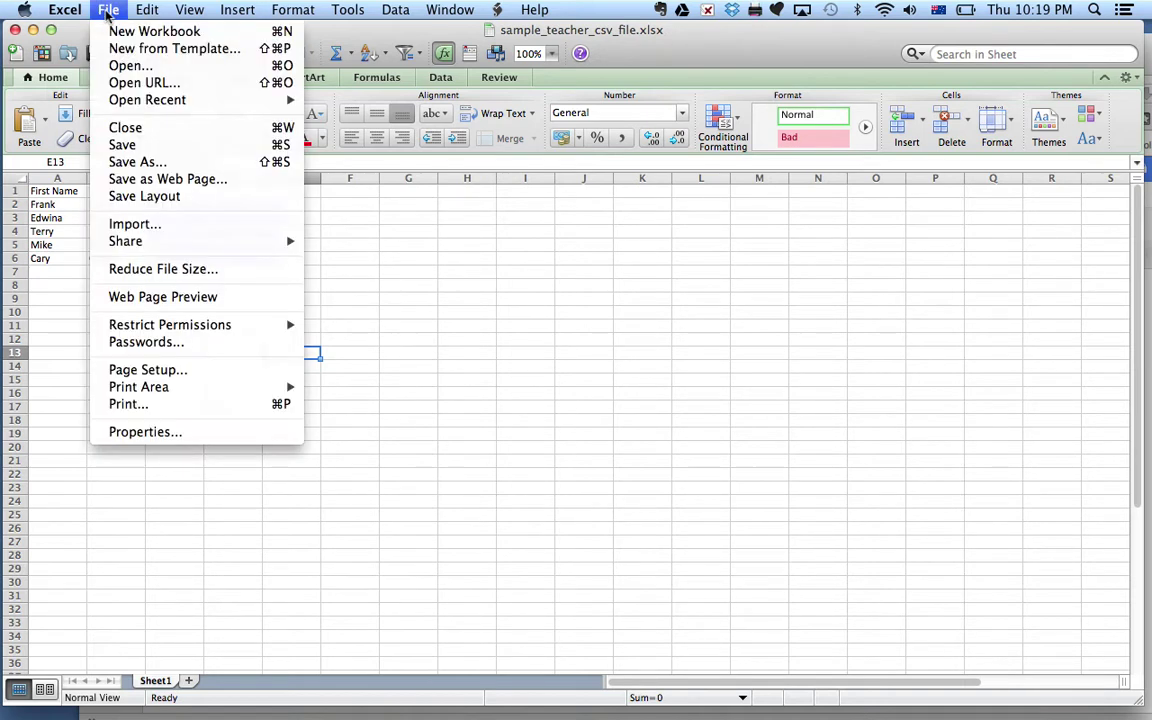
- Save the workbook as Comma Separated Values (.csv) on the Desktop, replacing the existing copy
click(107, 163)
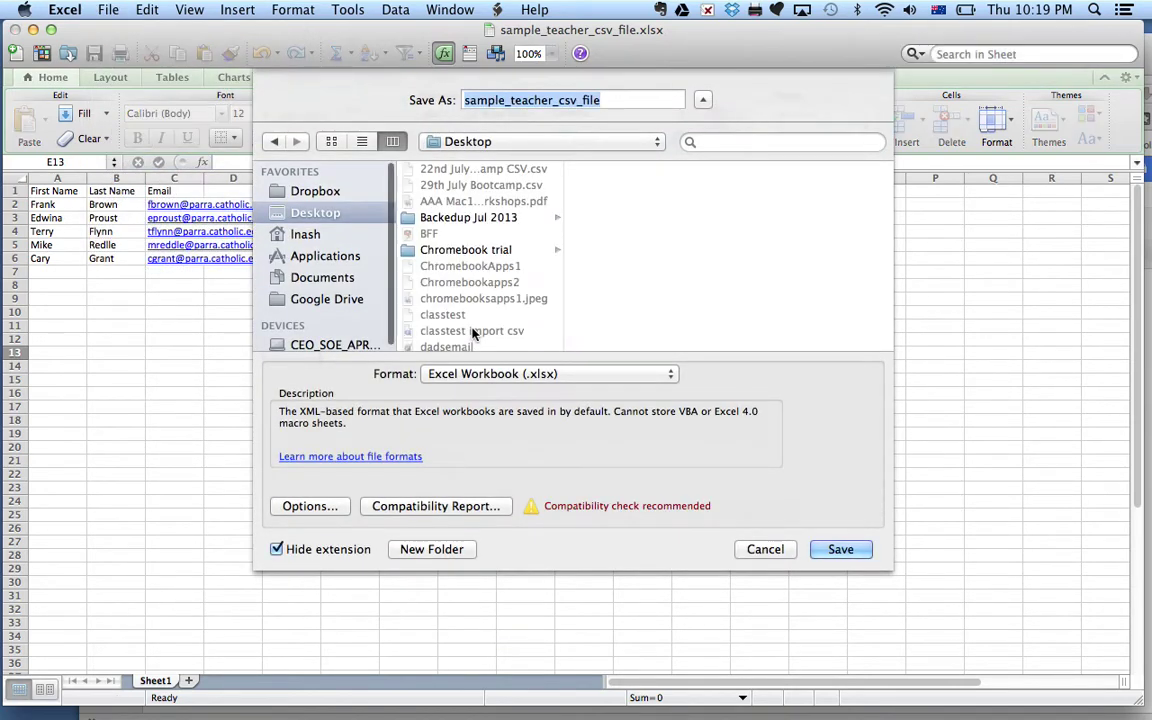
click(670, 374)
click(620, 470)
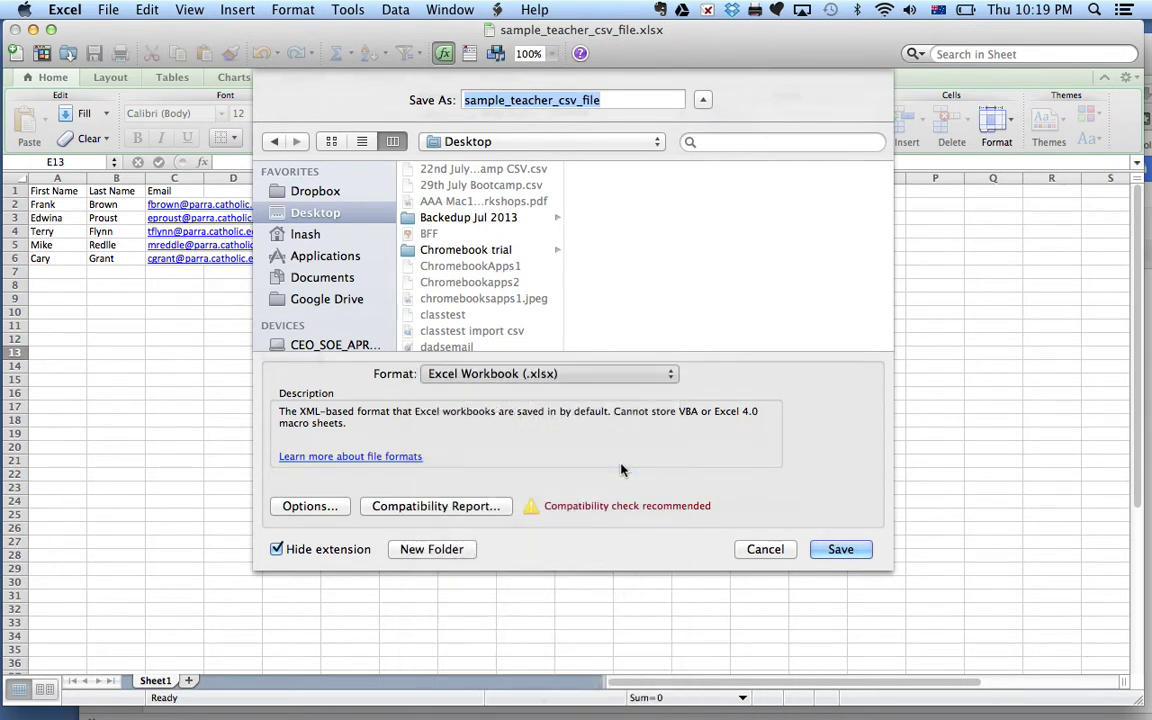
click(841, 551)
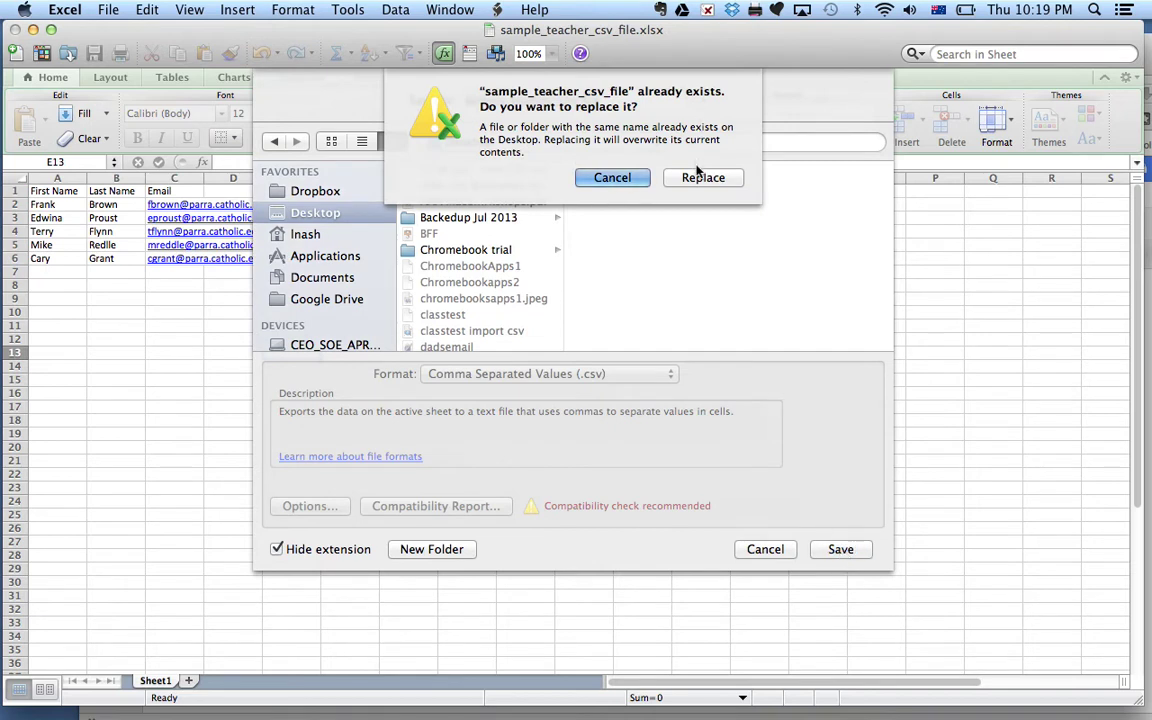
click(702, 177)
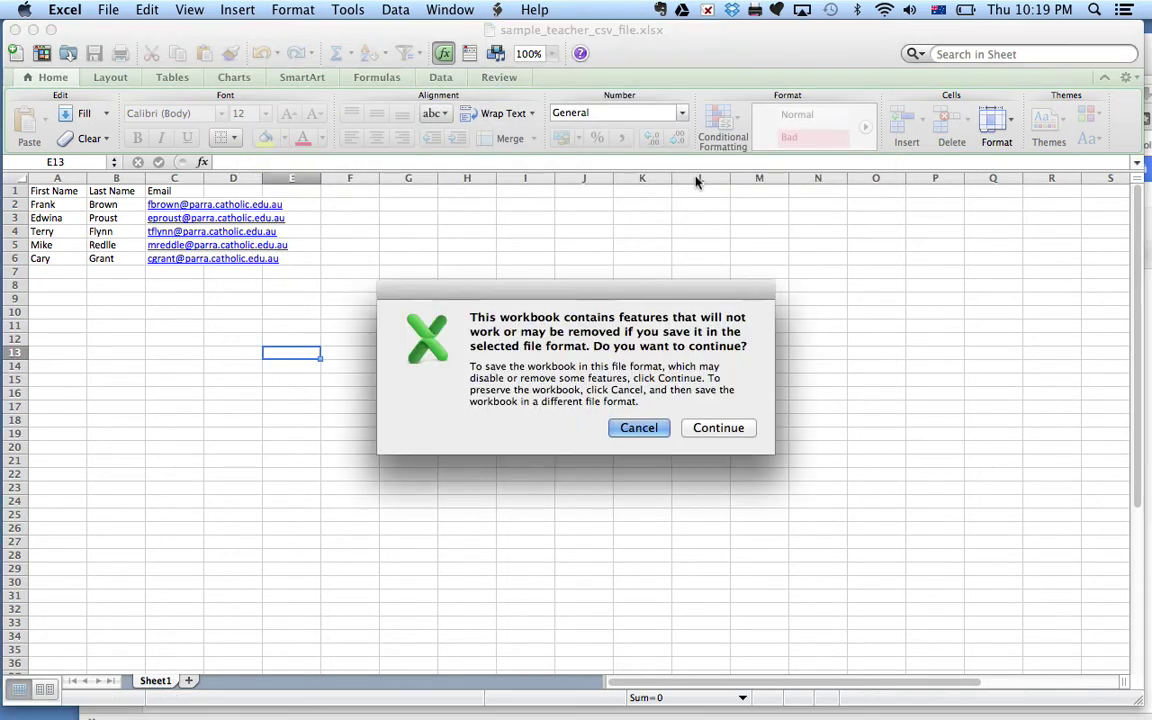
click(704, 429)
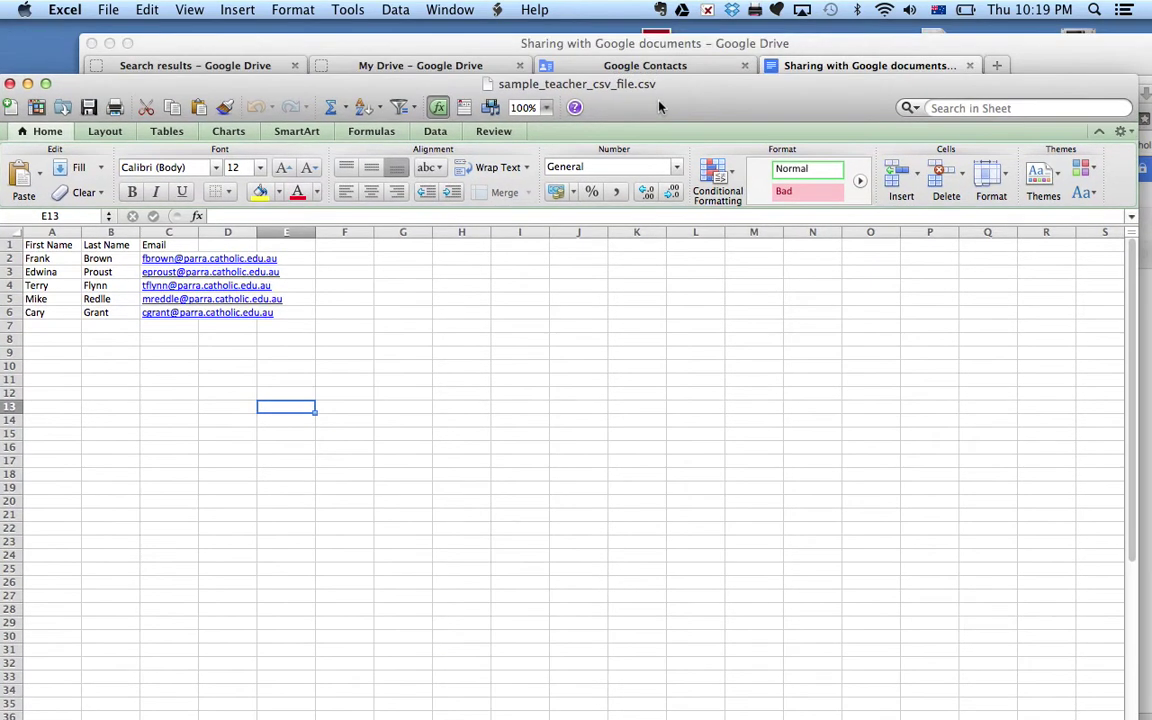
- Switch to Google Contacts in Firefox and bring up the Import contacts dialog
click(645, 45)
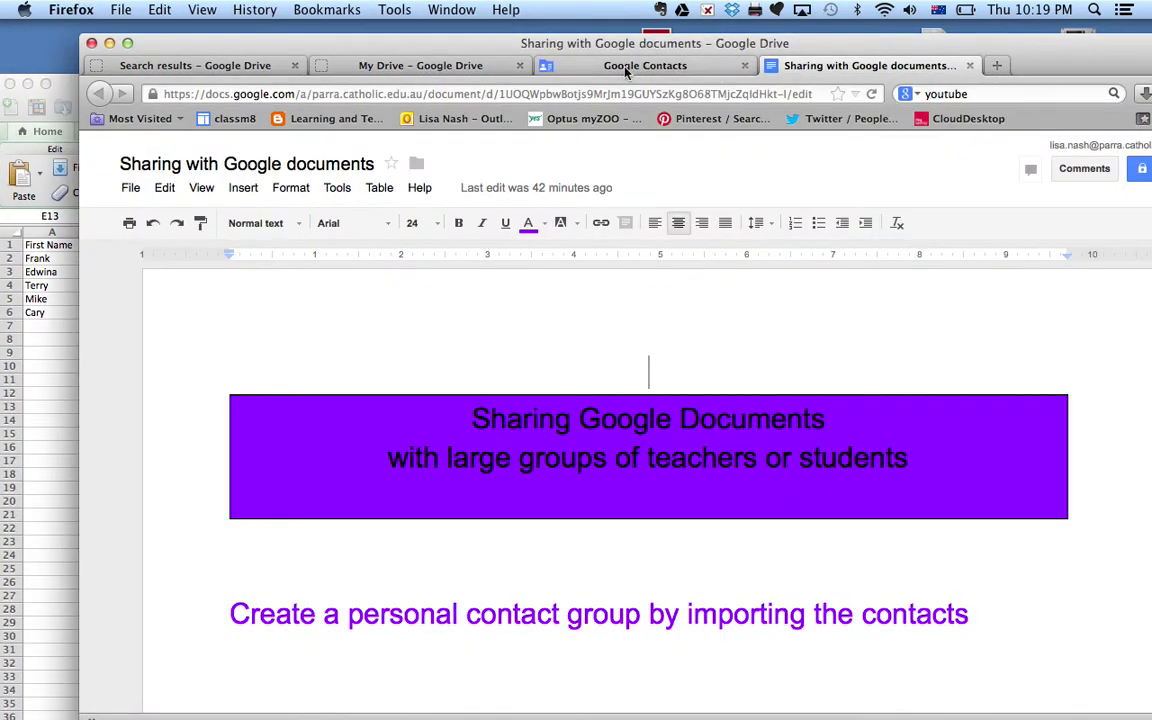
click(645, 65)
drag(620, 42, 560, 28)
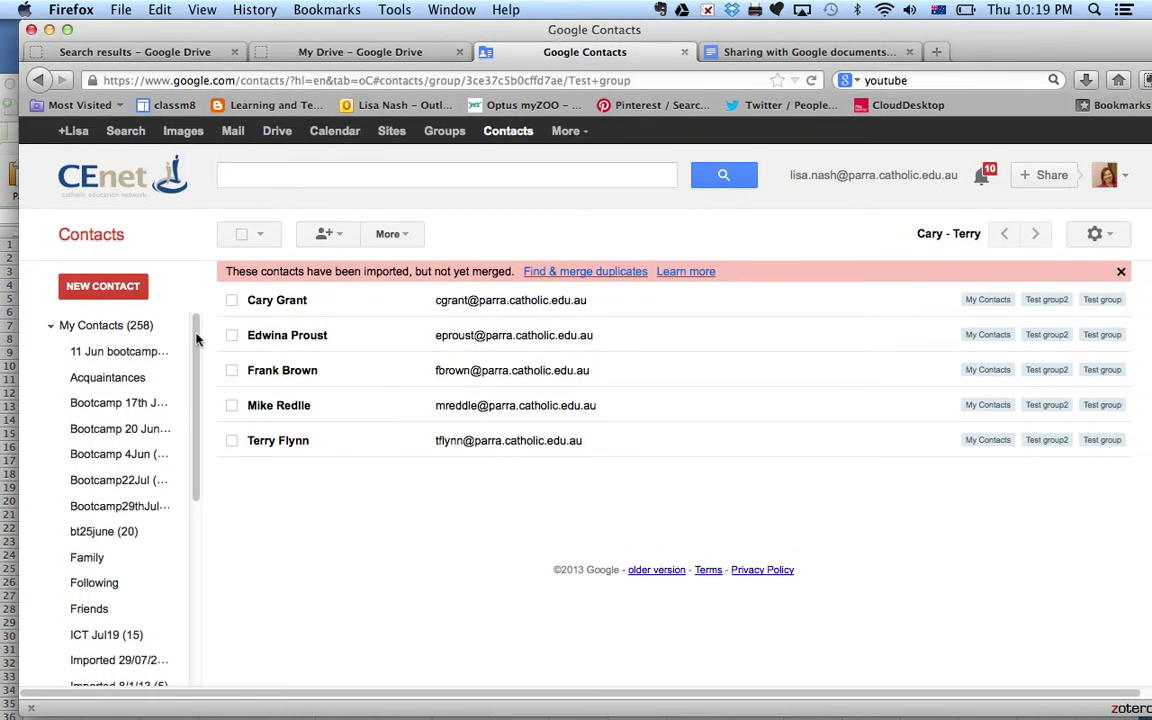
drag(197, 342, 198, 578)
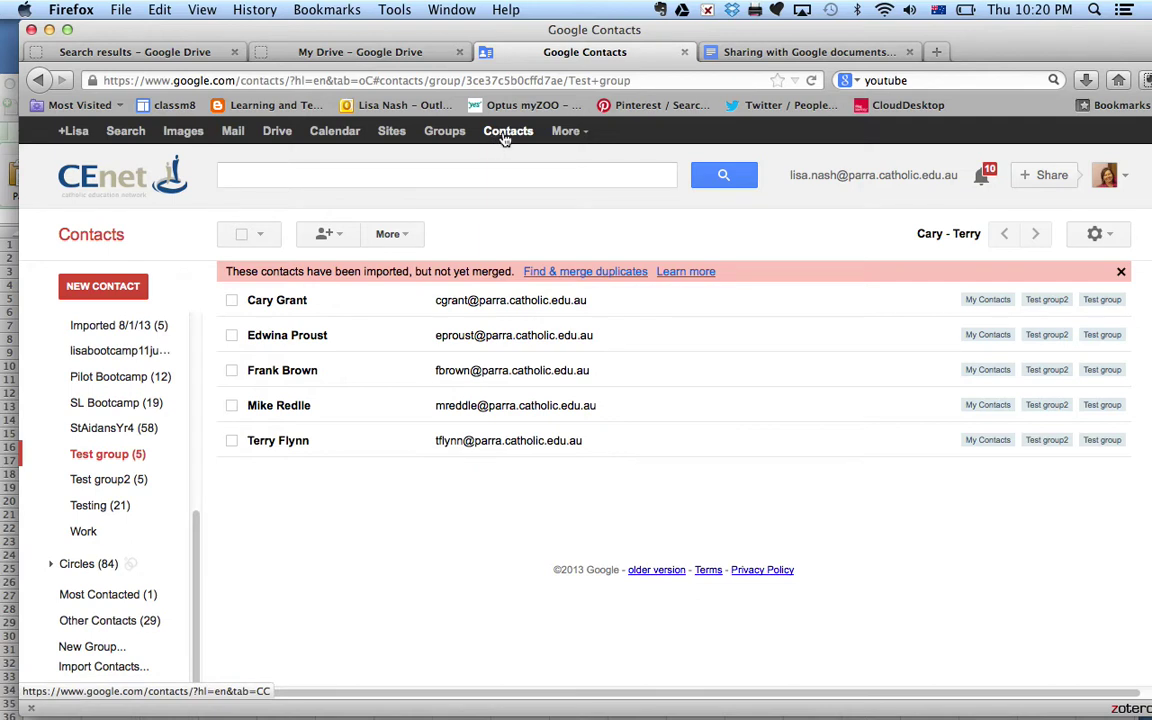
click(103, 667)
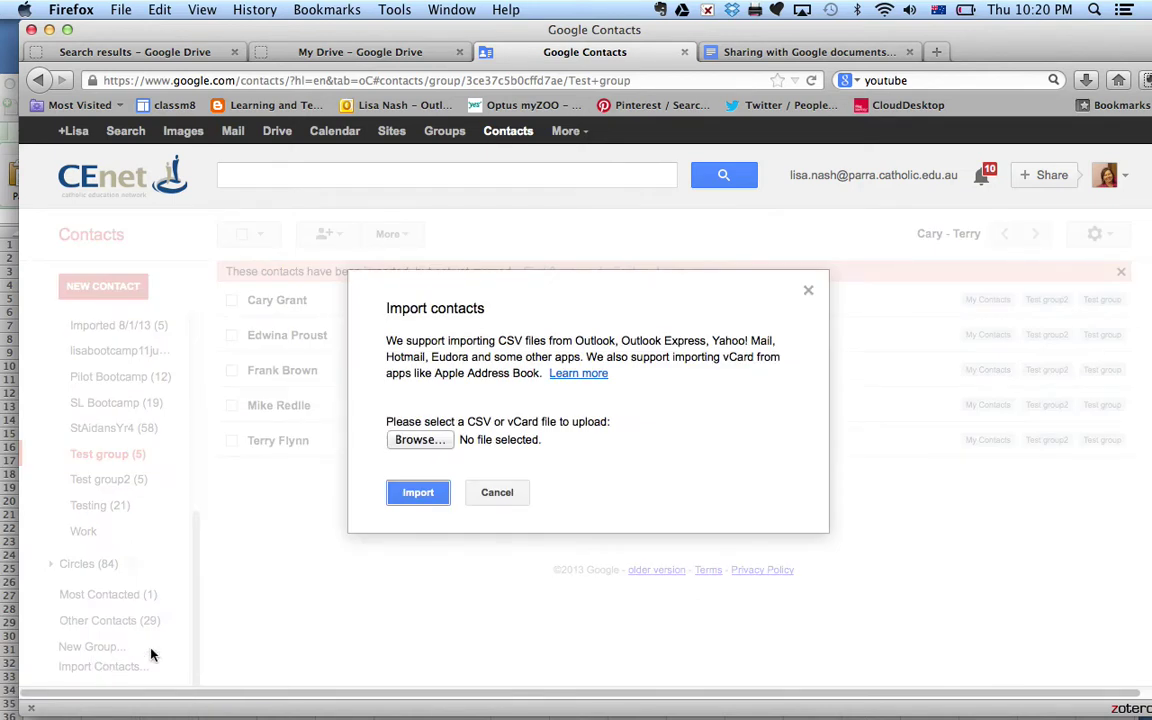
- Upload sample_teacher_csv_file.csv from the Desktop and import its five teacher contacts
click(418, 441)
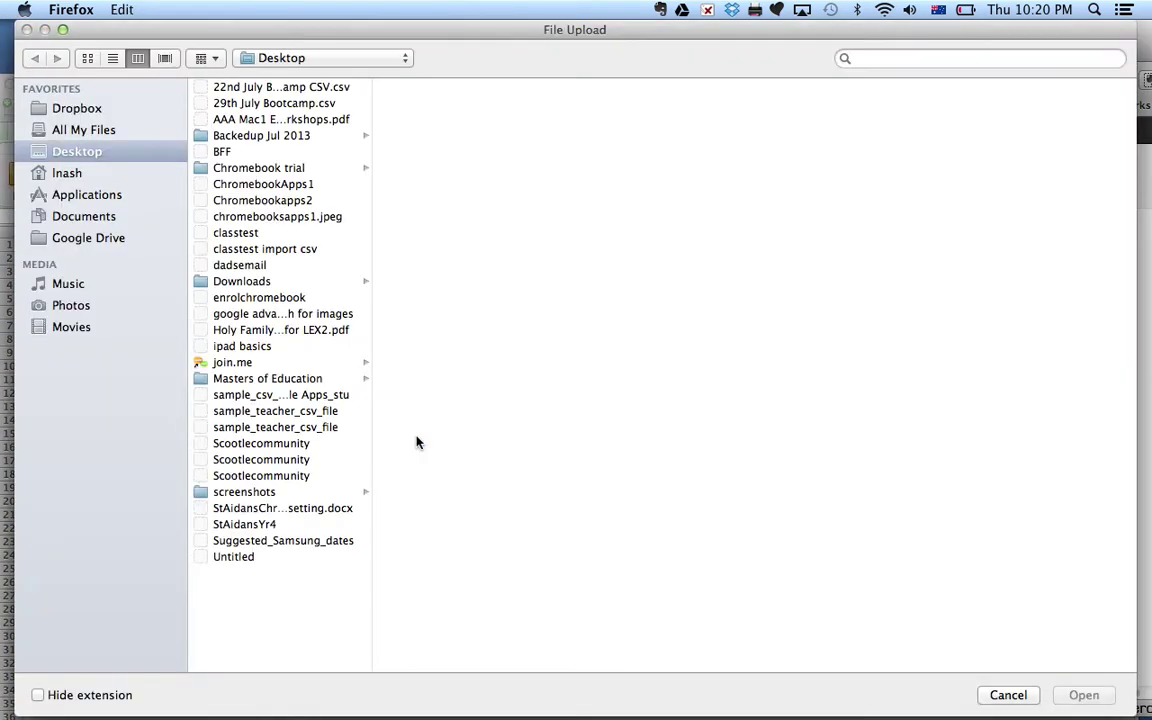
click(303, 411)
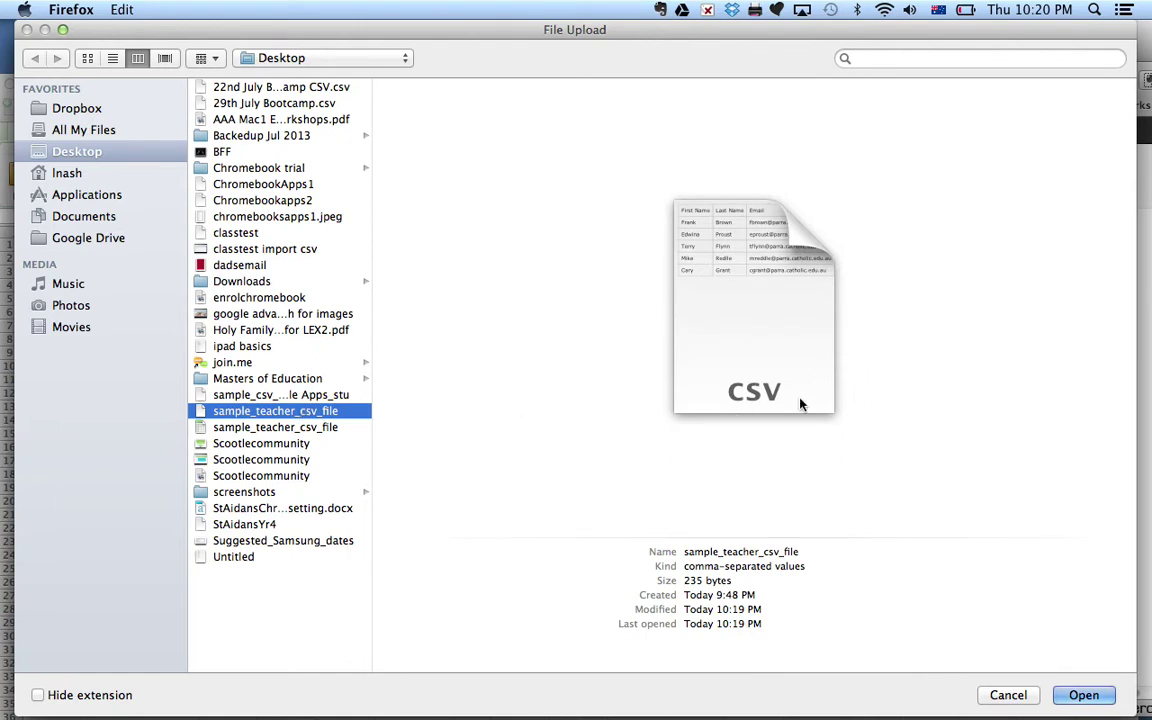
click(1083, 695)
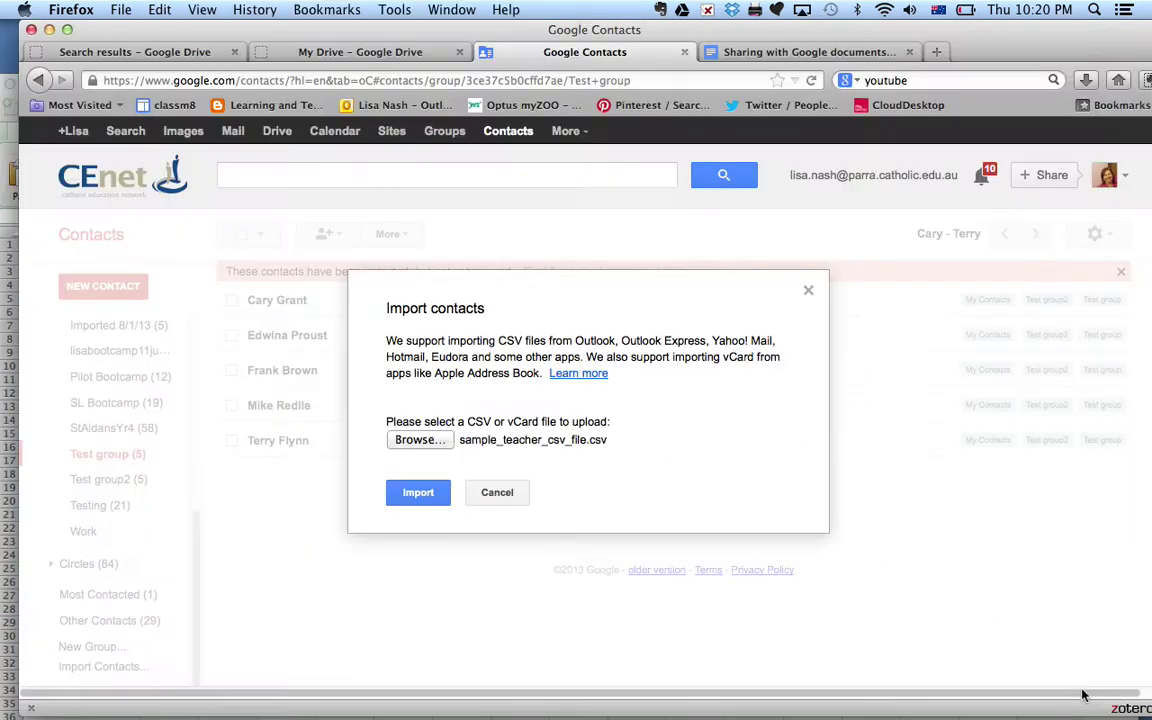
click(420, 494)
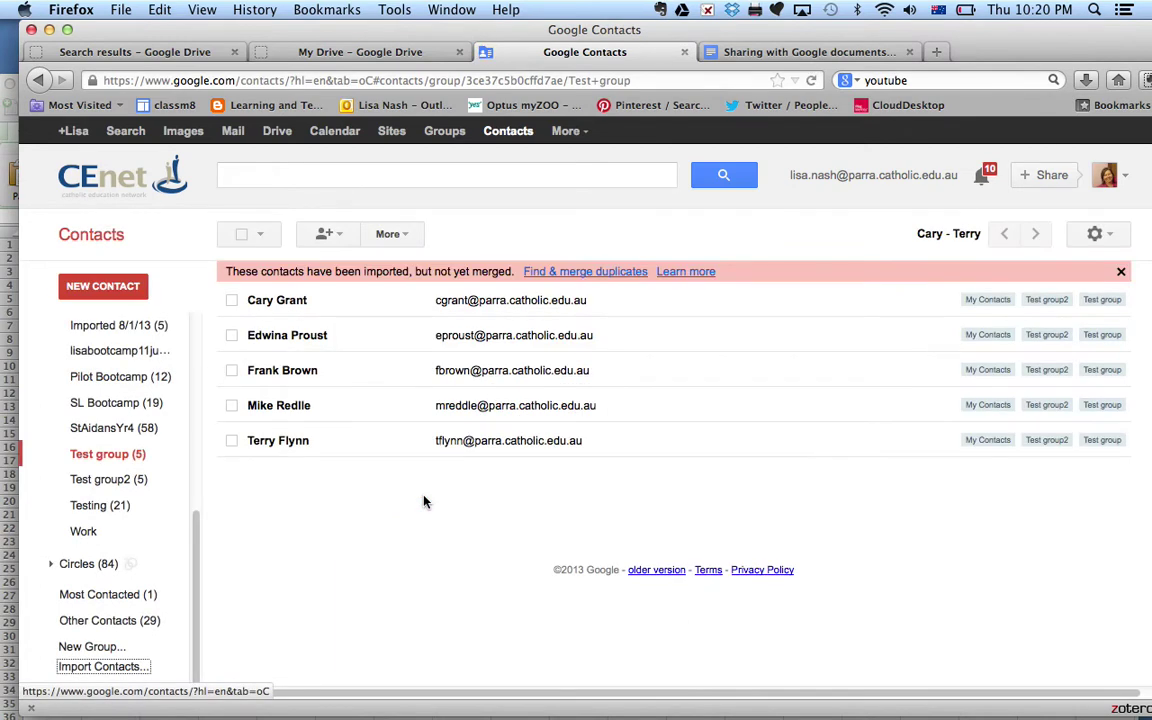
click(194, 488)
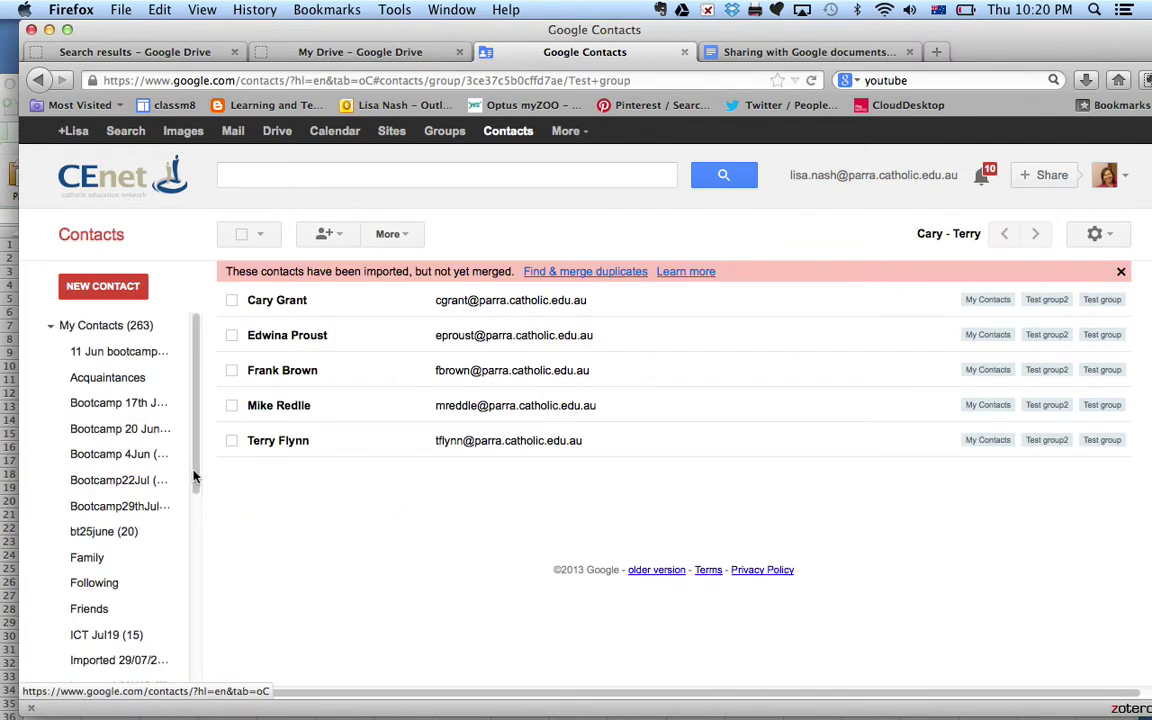
- Show the Imported 8/1/13 1 group's contacts and choose Rename group from its More menu
drag(194, 477, 194, 587)
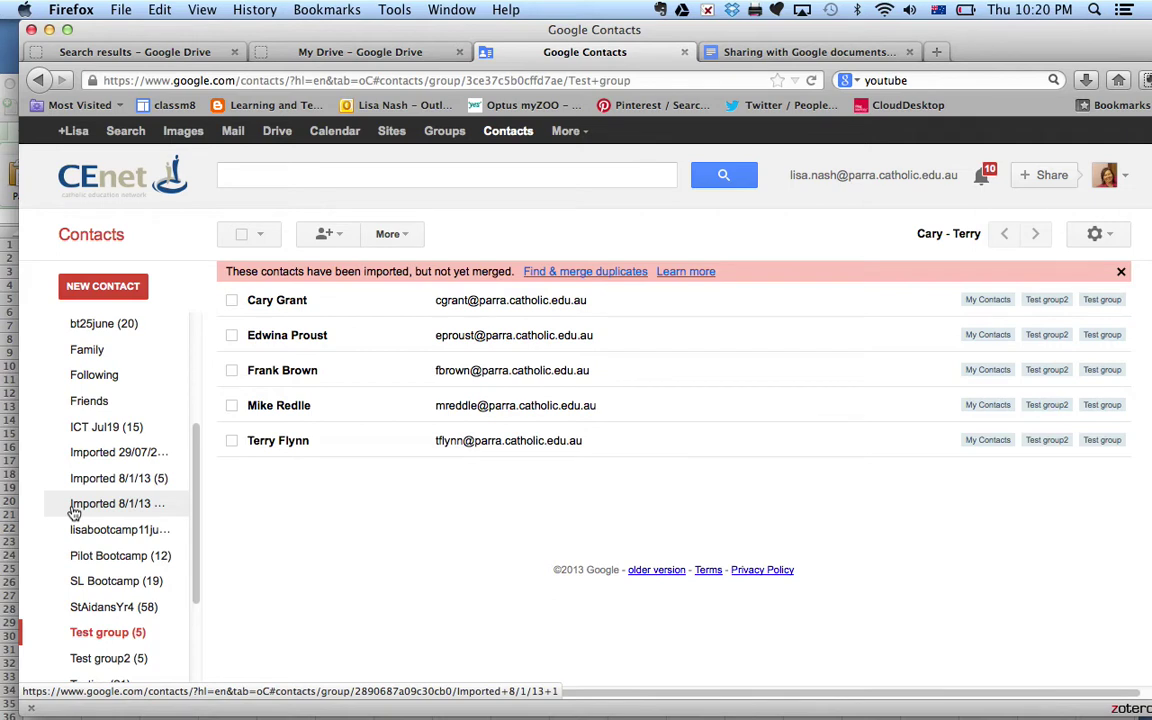
click(137, 507)
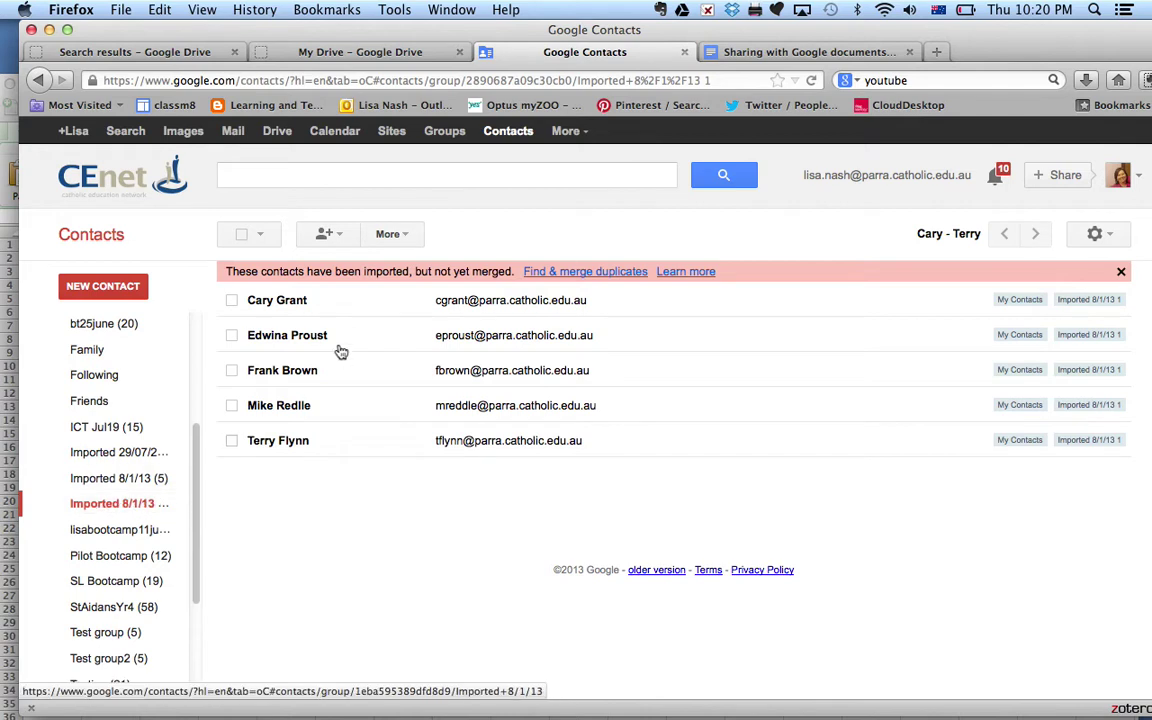
click(403, 236)
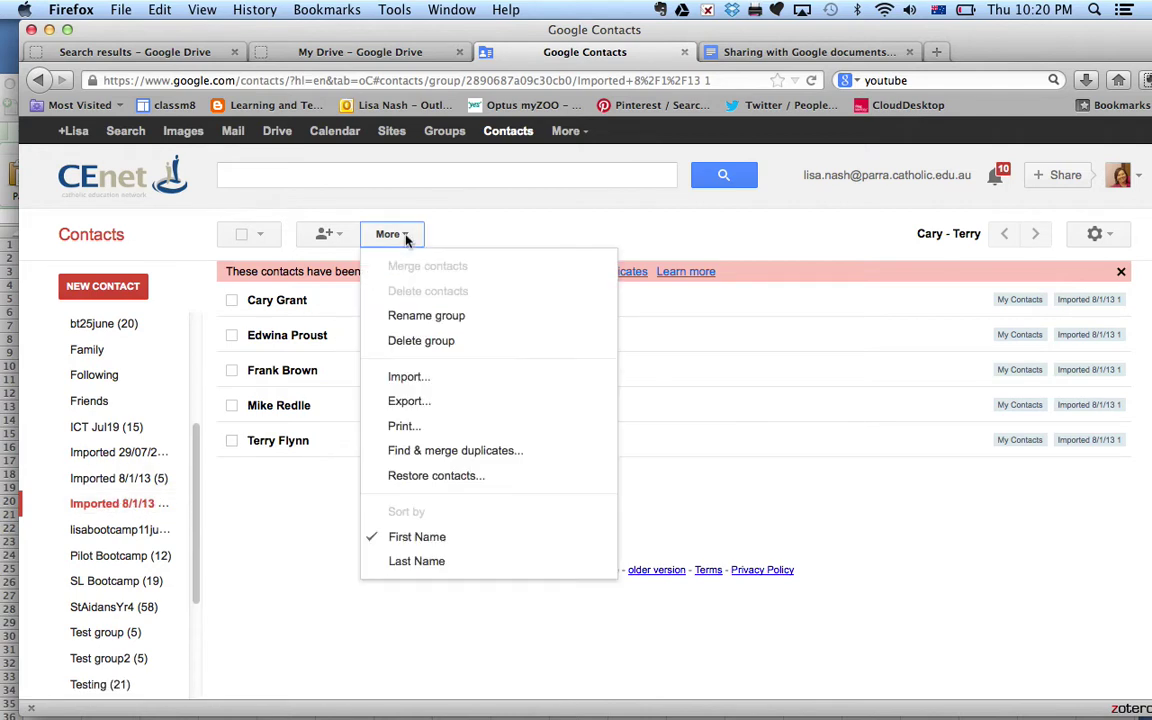
click(409, 316)
- Replace the group name Imported 8/1/13 1 with 'Test group 3' and confirm
drag(488, 421, 374, 422)
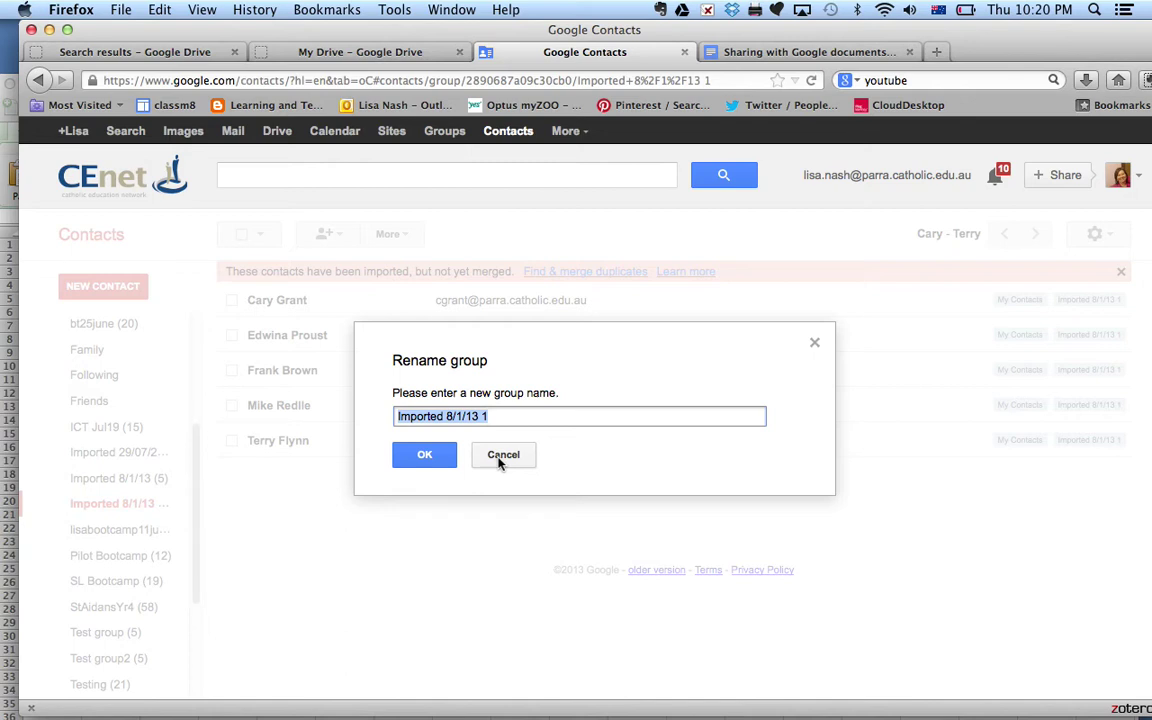
text(Test )
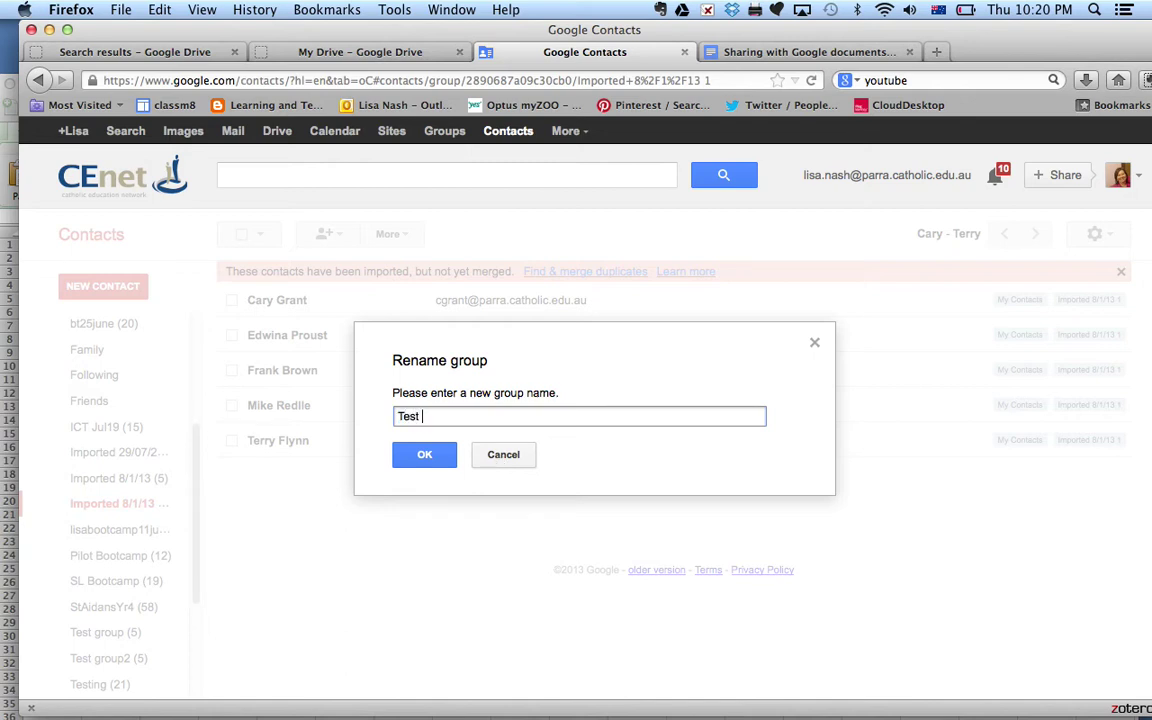
text(group 3)
click(431, 456)
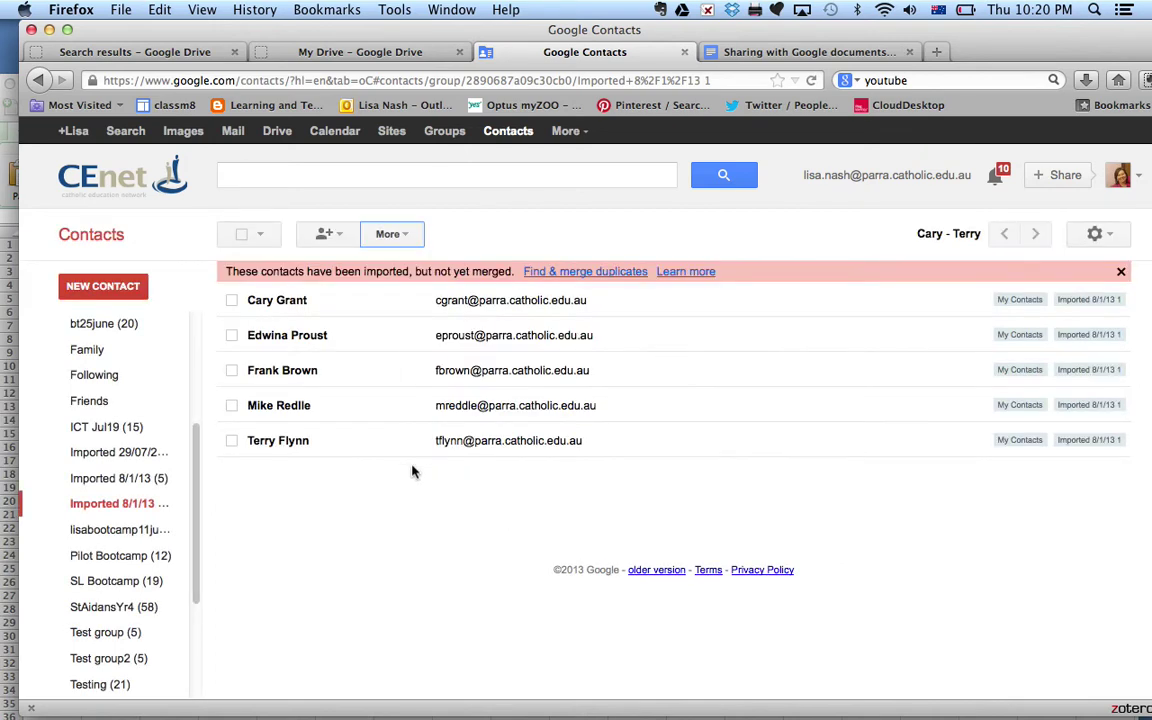
scroll(190, 494, down, 3)
scroll(145, 520, up, 6)
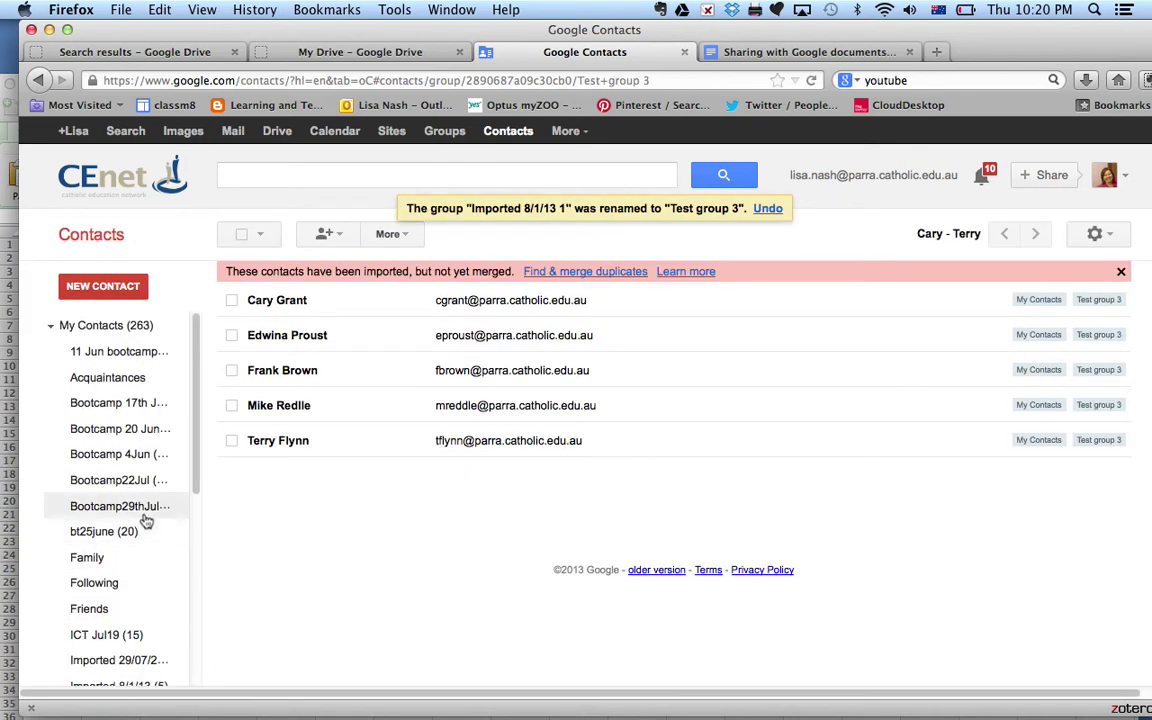
scroll(190, 500, down, 5)
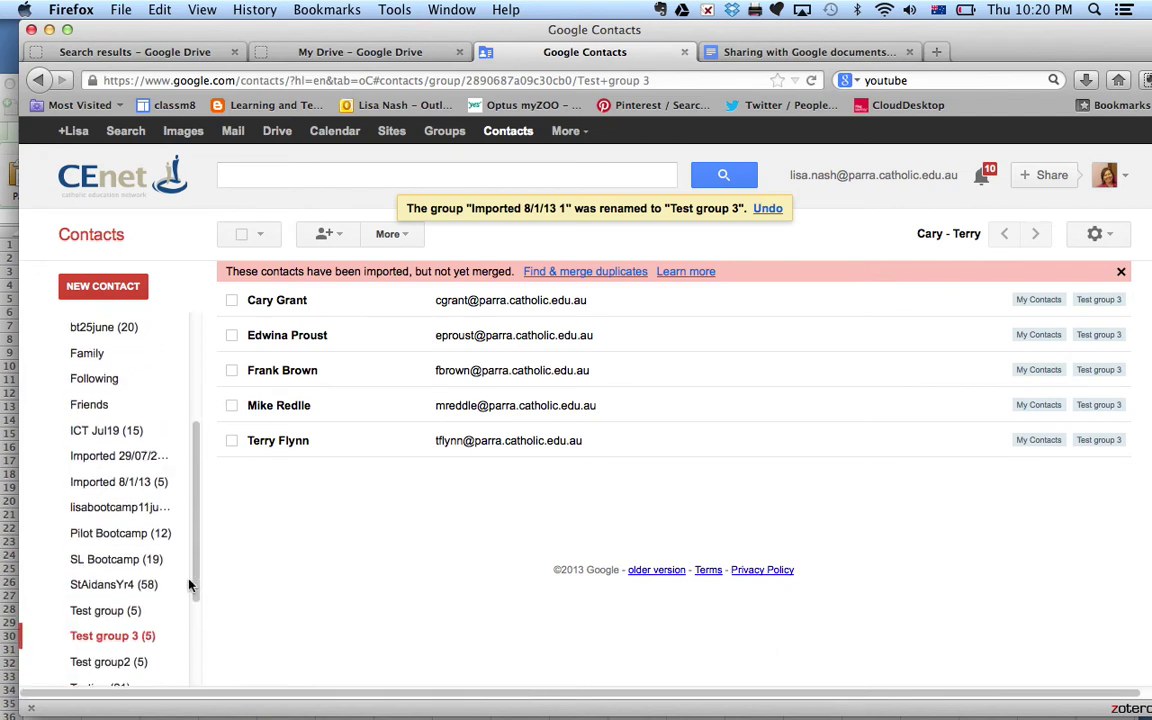
scroll(190, 585, down, 3)
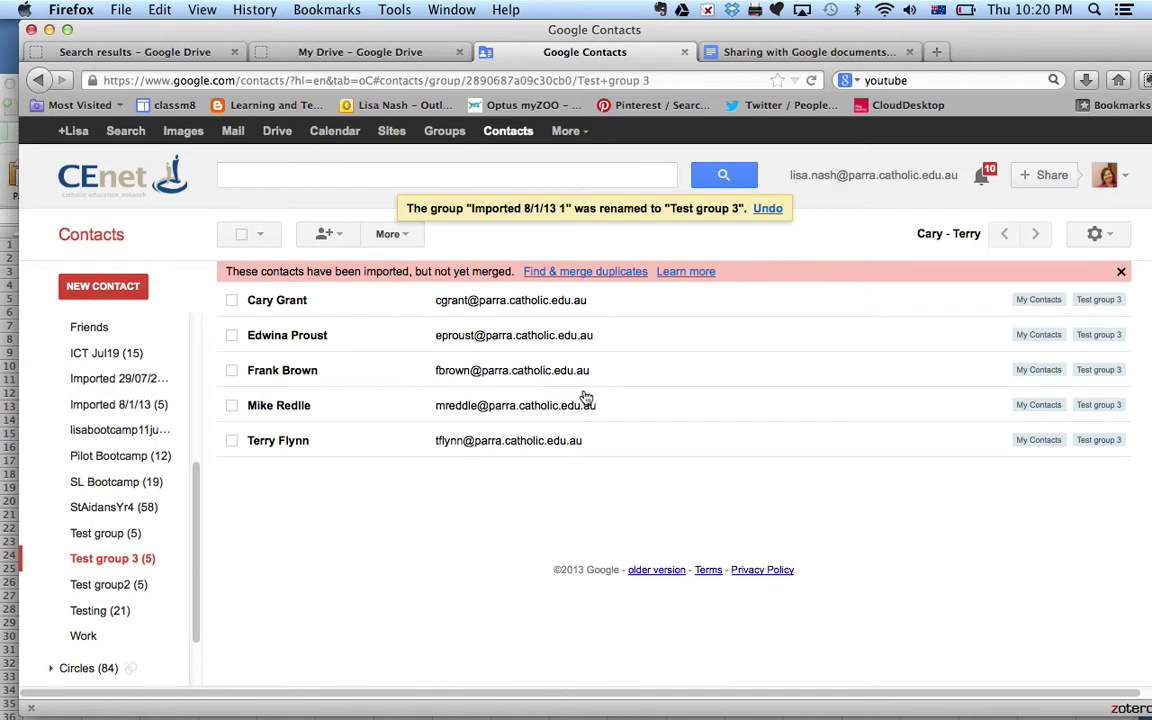
- Invite Test group's five contacts in the sharing settings of the Sharing with Google documents doc
click(750, 56)
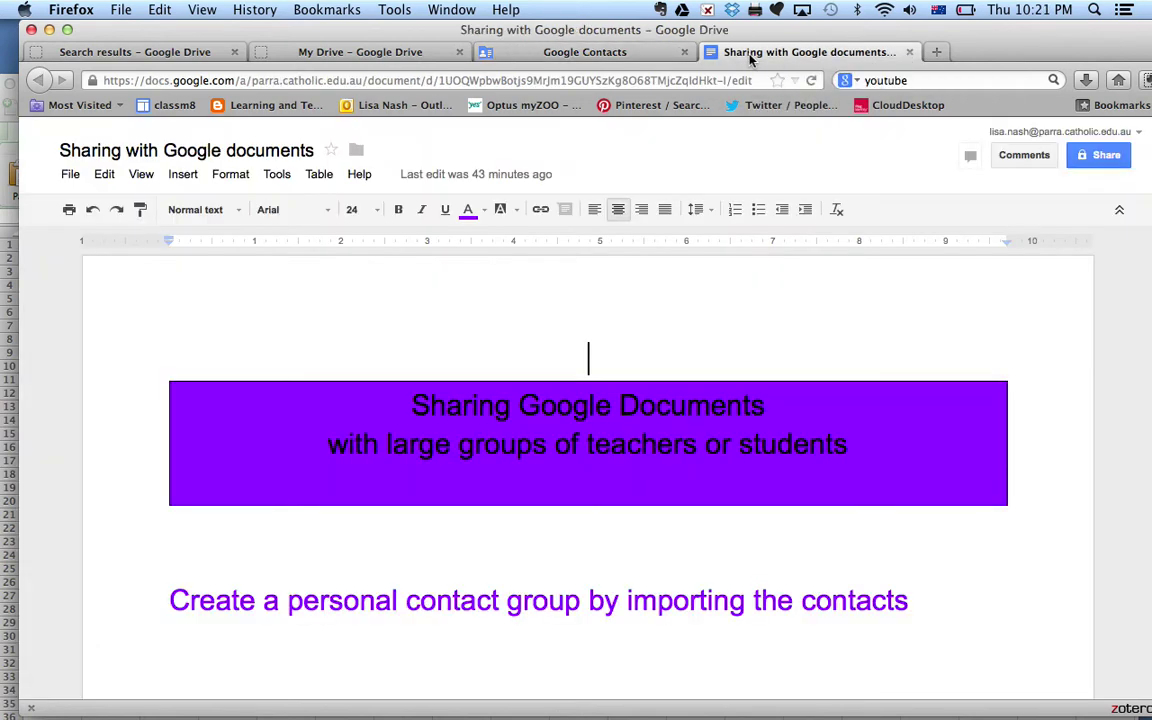
click(1100, 158)
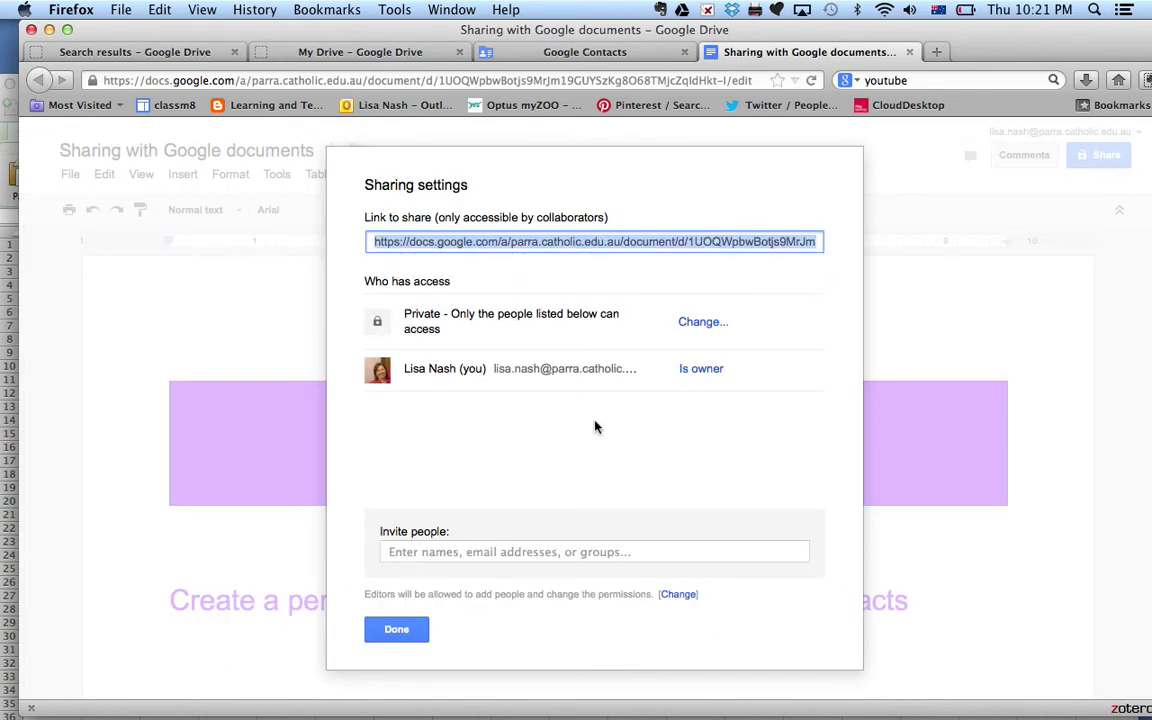
click(427, 549)
text(test)
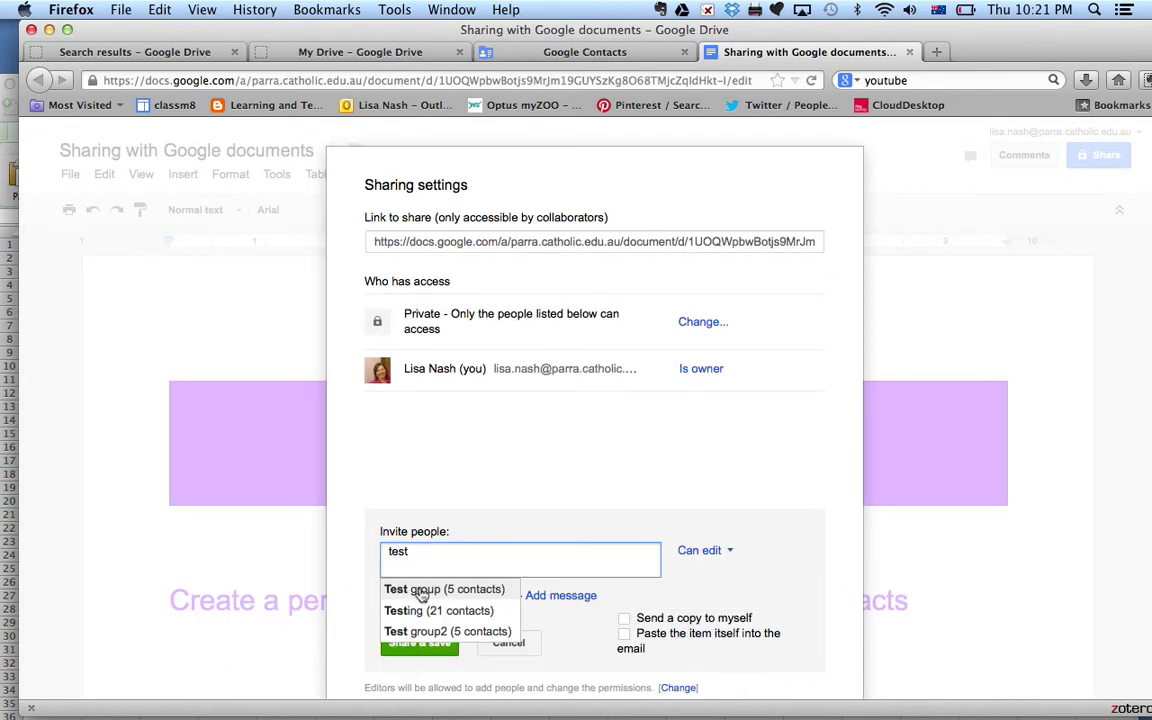
click(421, 592)
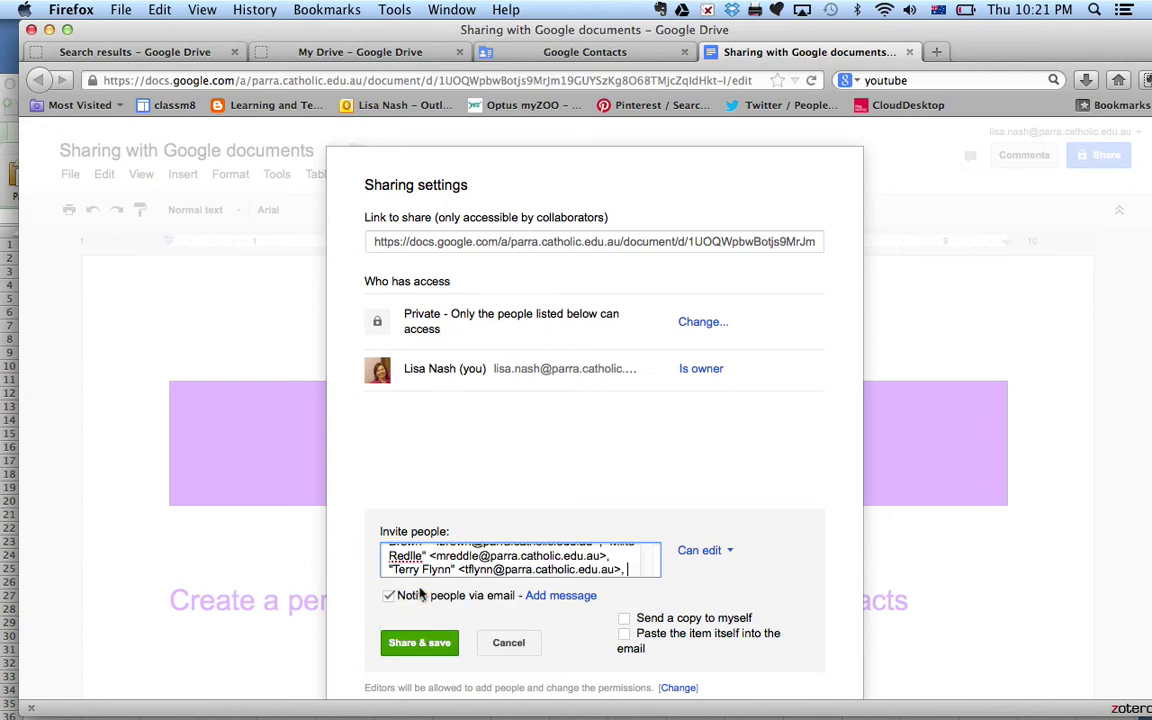
scroll(457, 548, up, 3)
scroll(455, 550, down, 1)
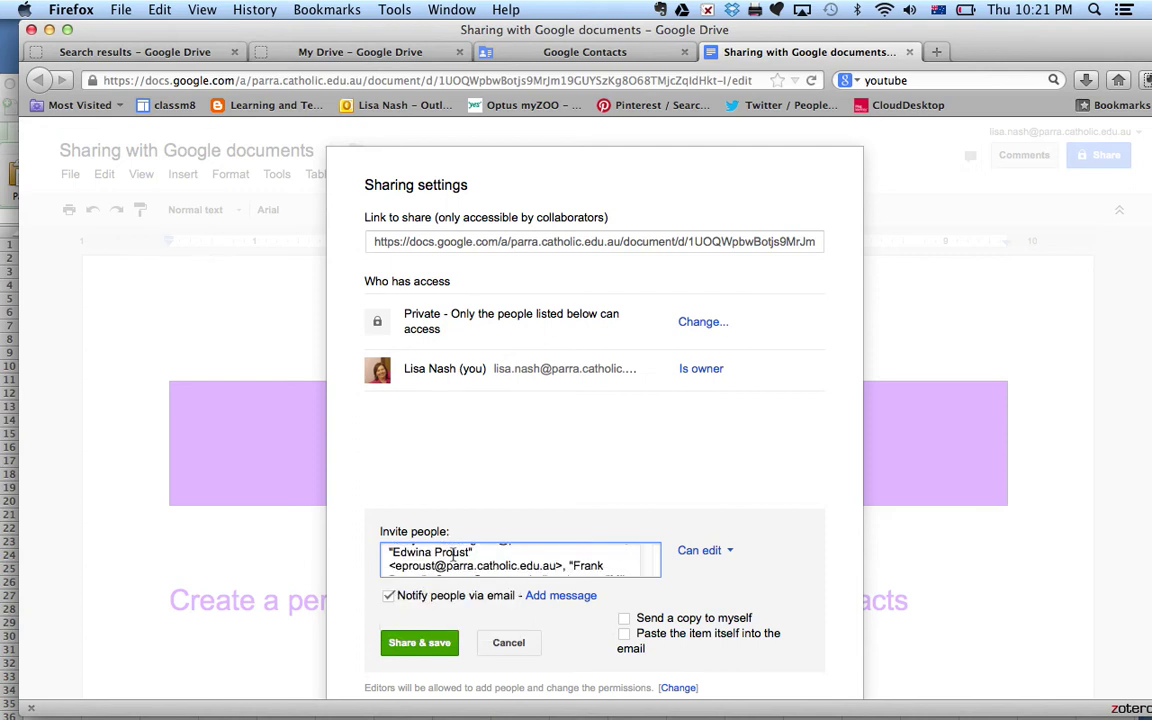
scroll(453, 556, down, 1)
scroll(455, 552, up, 2)
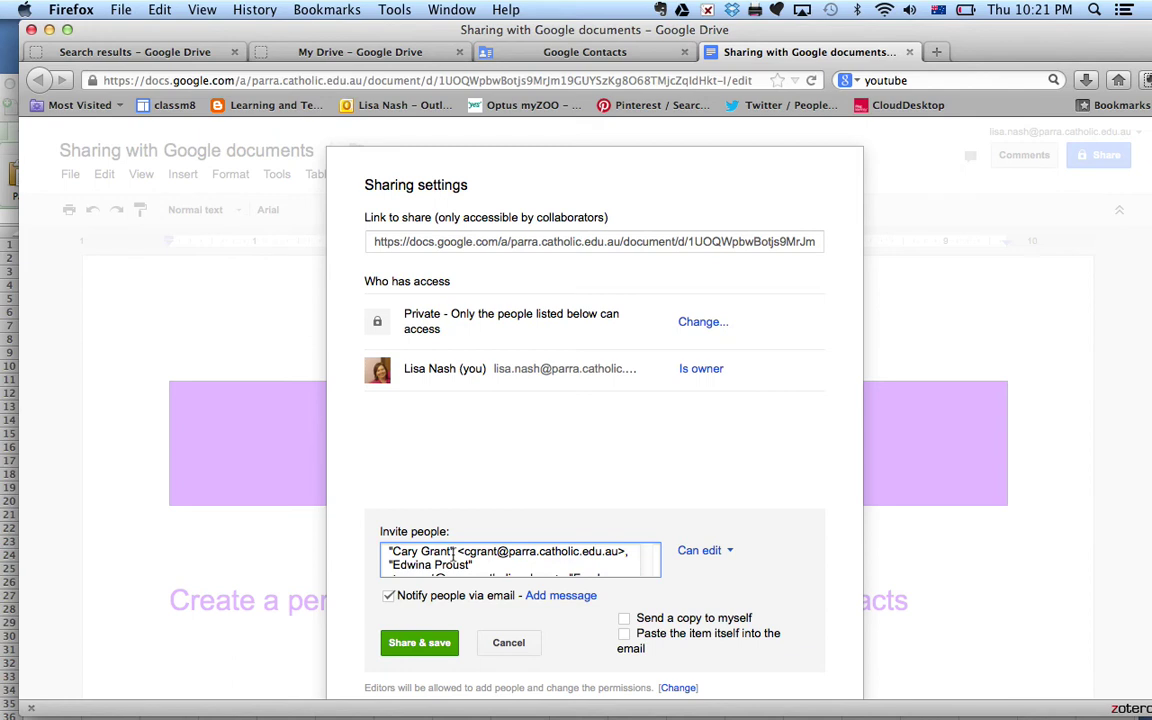
scroll(455, 552, down, 3)
scroll(455, 552, up, 3)
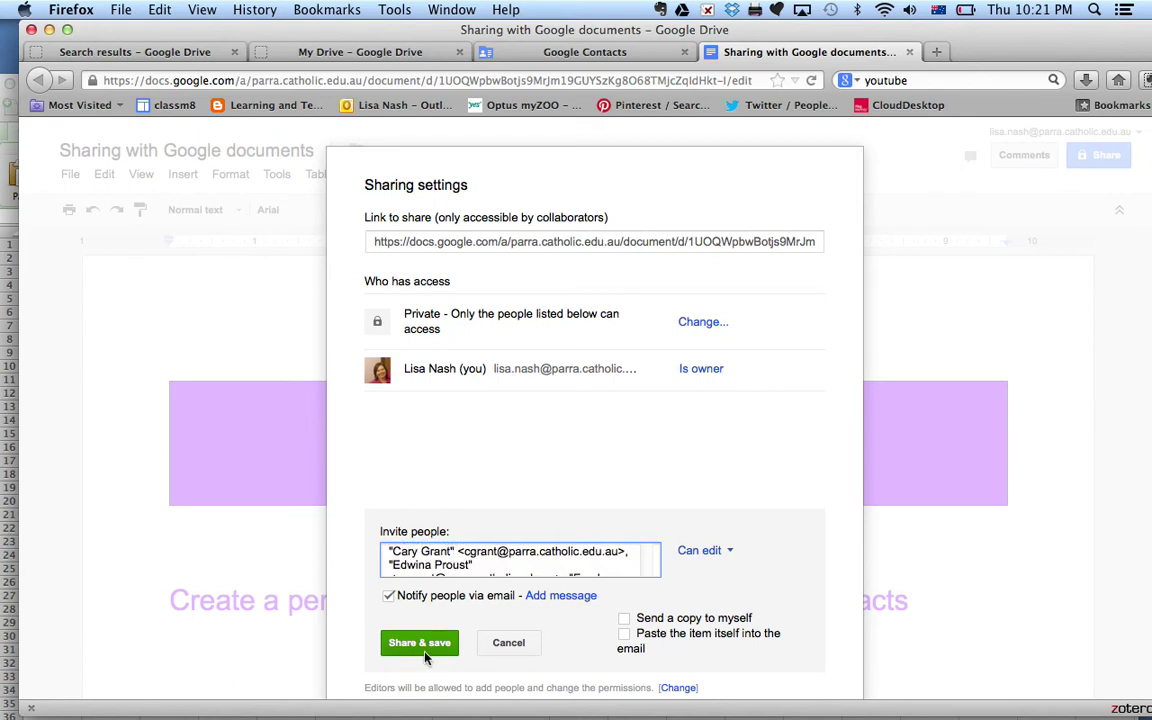